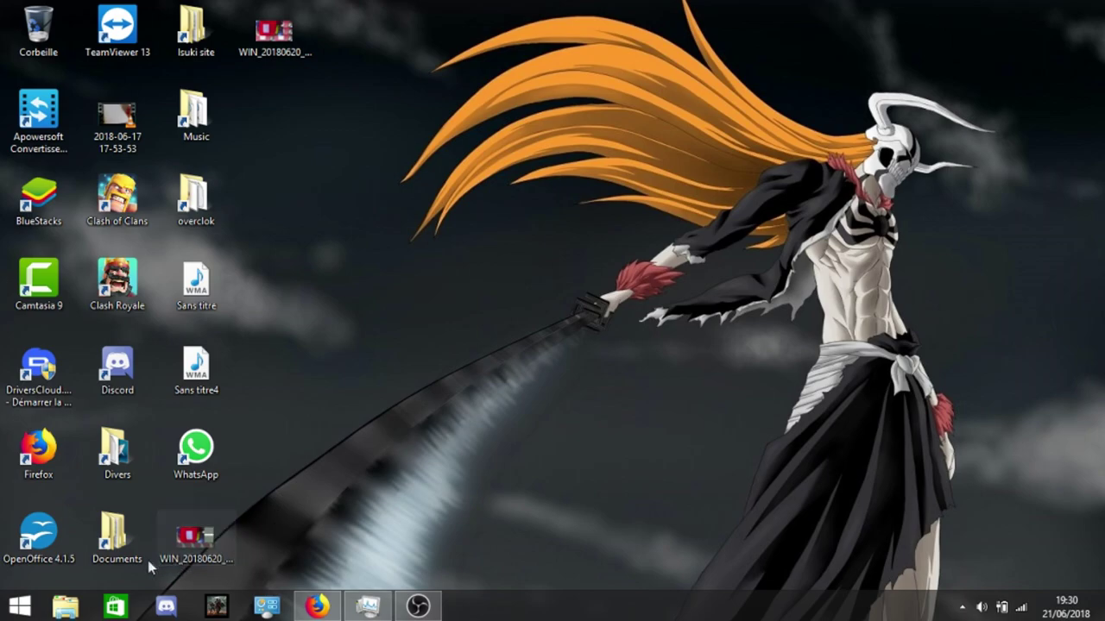
Step: Check the Windows edition and system type in the computer's general system information, and close the windows
{"action": "left_click", "coordinate": [65, 607]}
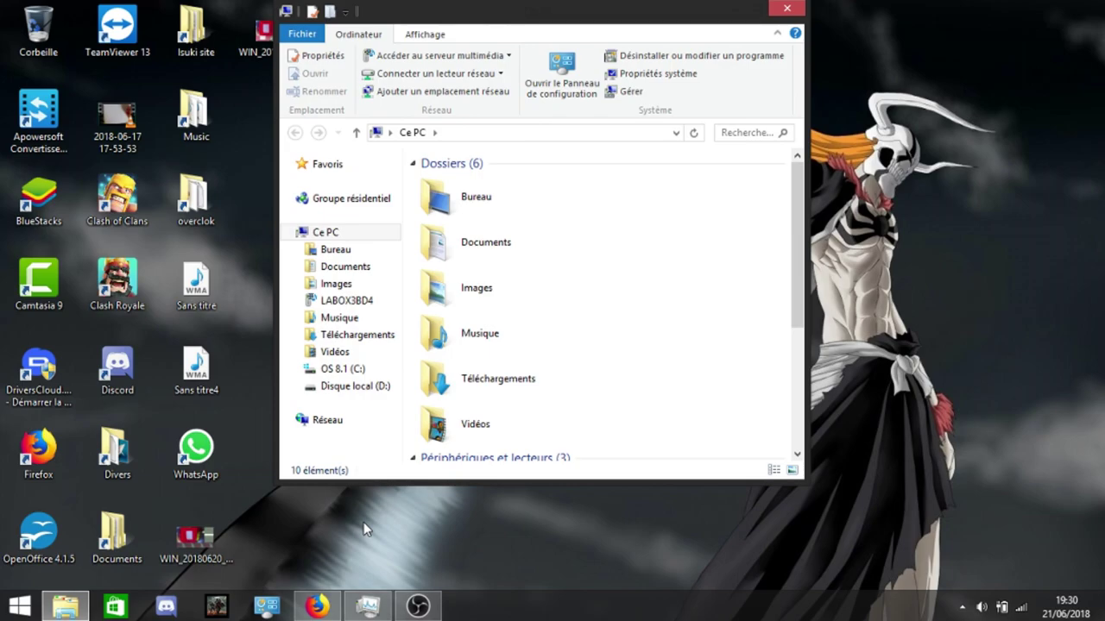
{"action": "key", "text": "super+Pause"}
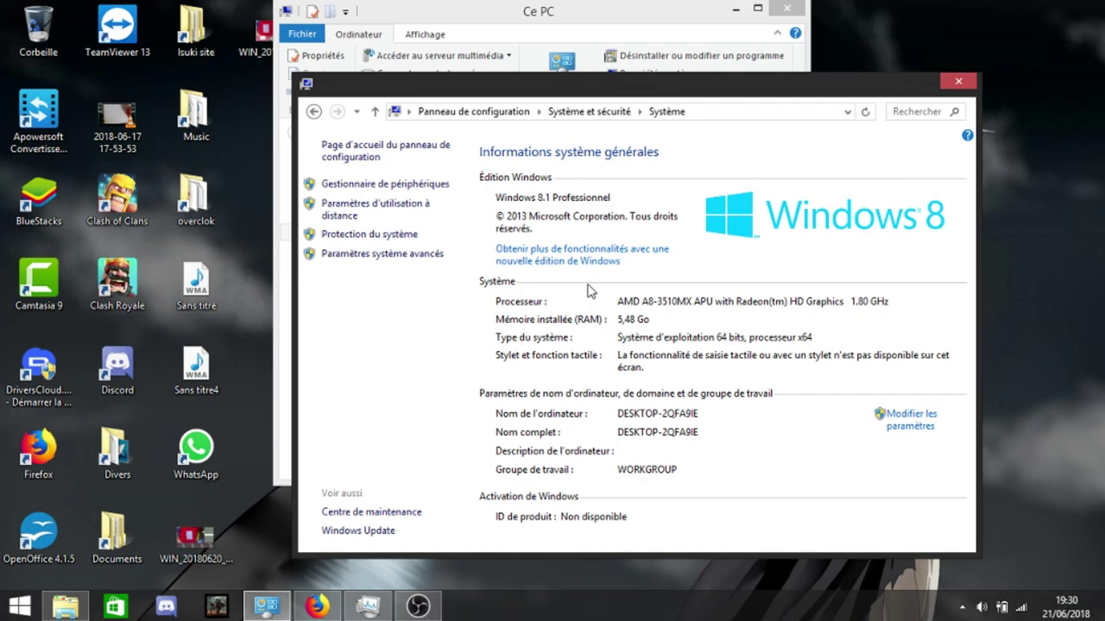
{"action": "left_click", "coordinate": [970, 82]}
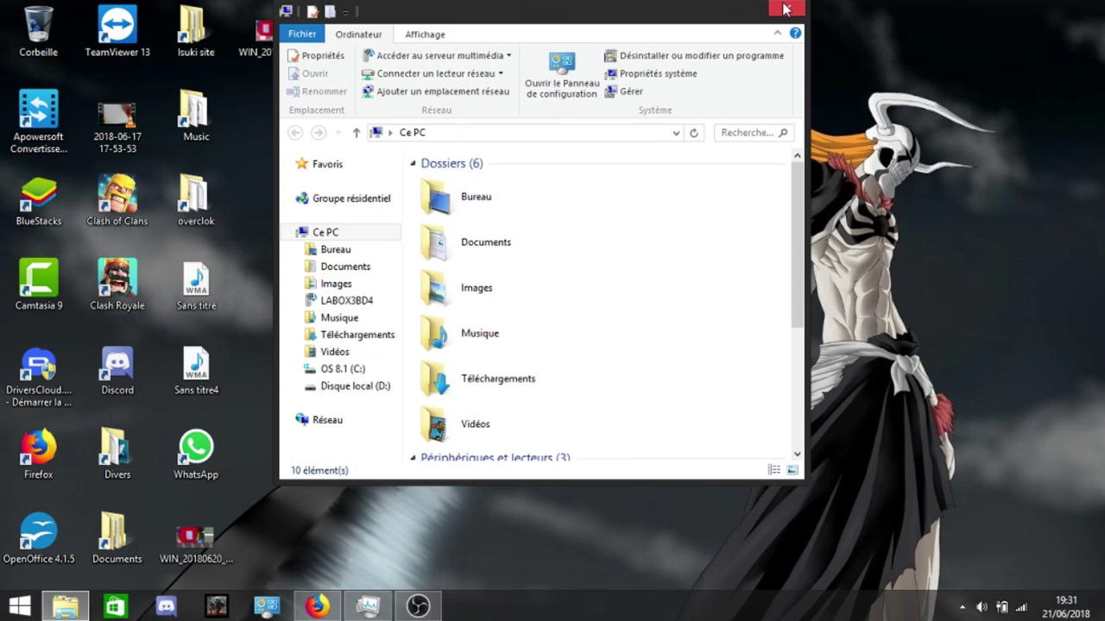
{"action": "left_click", "coordinate": [785, 9]}
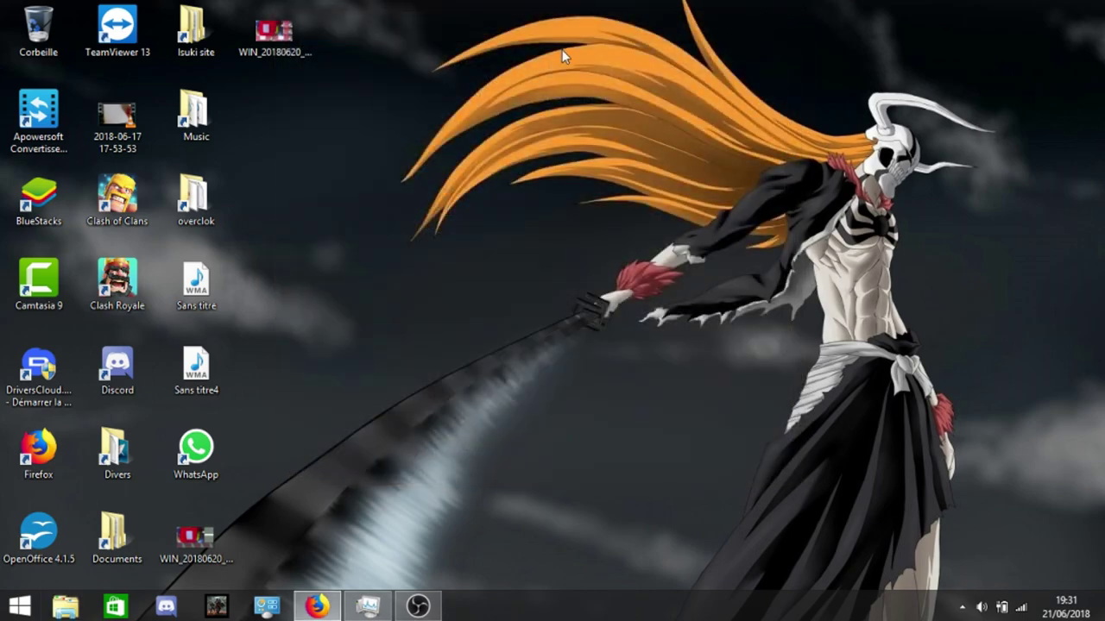
{"action": "left_click_drag", "start_coordinate": [1036, 9], "coordinate": [750, 452]}
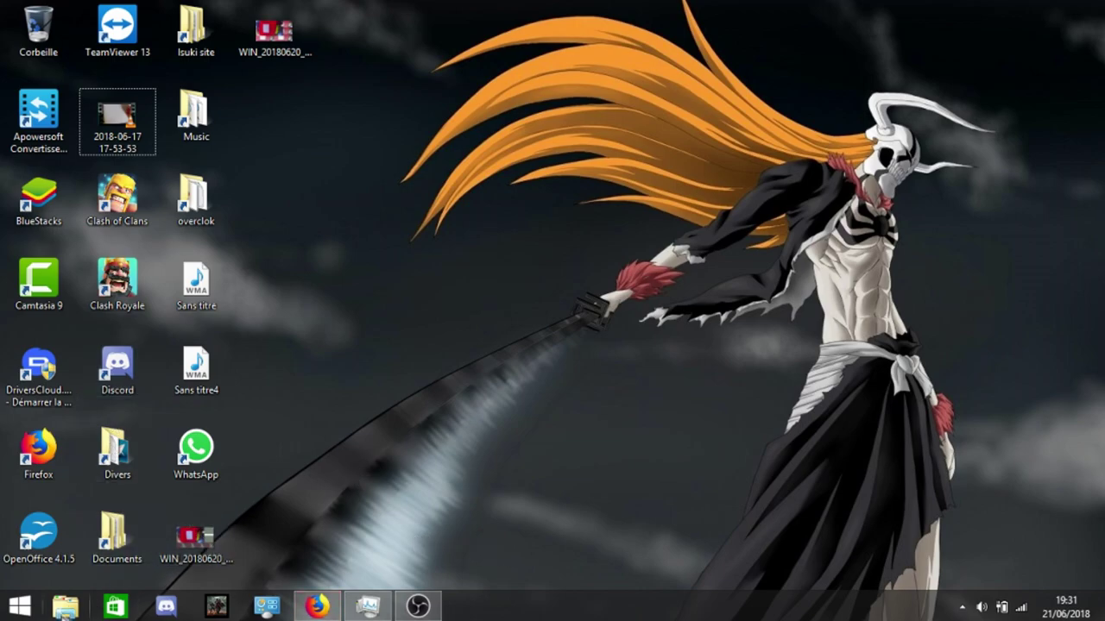
Step: Move the Sony Vegas Pro 13 + Patch archive from the Téléchargements folder to the desktop
{"action": "left_click", "coordinate": [66, 609]}
{"action": "left_click", "coordinate": [356, 335]}
{"action": "left_click_drag", "start_coordinate": [492, 182], "coordinate": [511, 112]}
{"action": "key", "text": "super+d"}
Step: Extract the Patch folder and the vegaspro13.0.290 installer from the archive to the desktop, entering the archive password
{"action": "right_click", "coordinate": [517, 109]}
{"action": "left_click", "coordinate": [604, 143]}
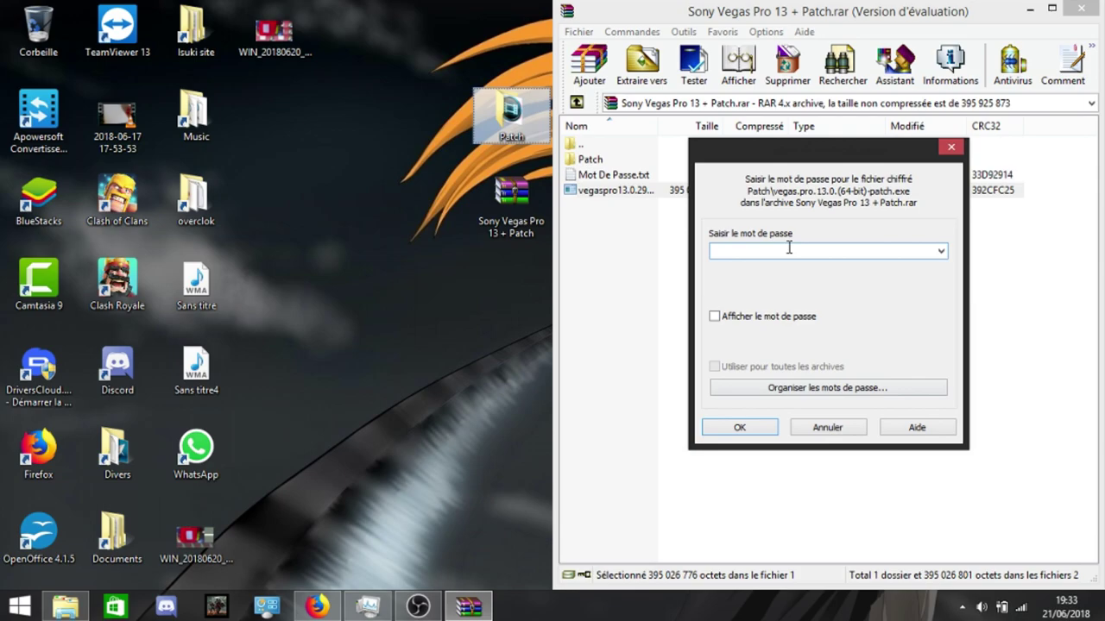
{"action": "key", "text": "ctrl+v"}
{"action": "left_click", "coordinate": [764, 431]}
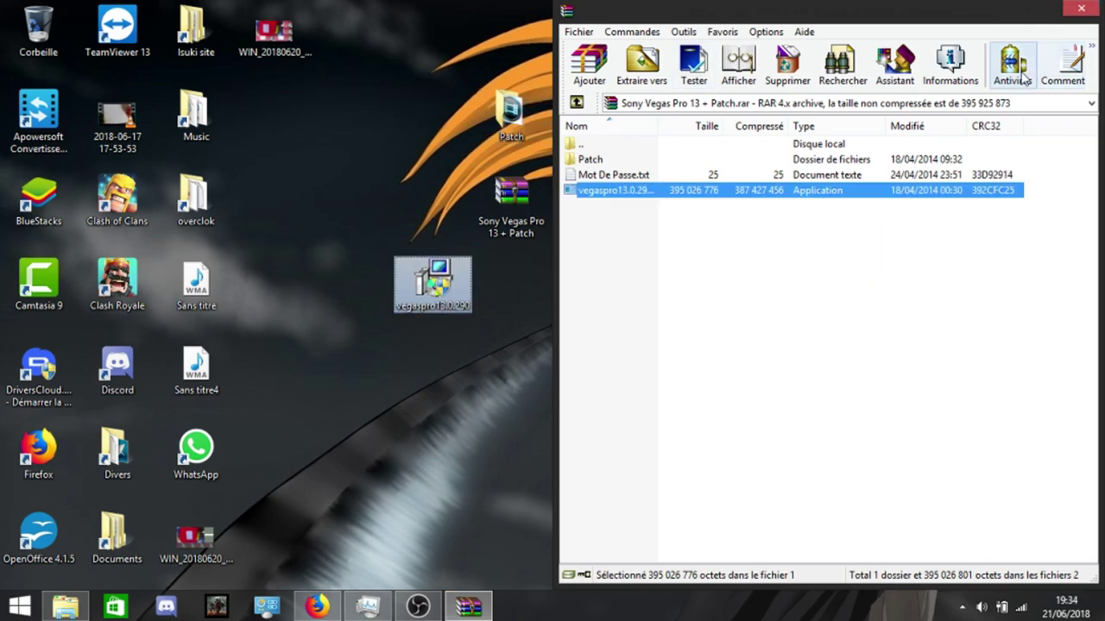
{"action": "left_click", "coordinate": [1037, 11]}
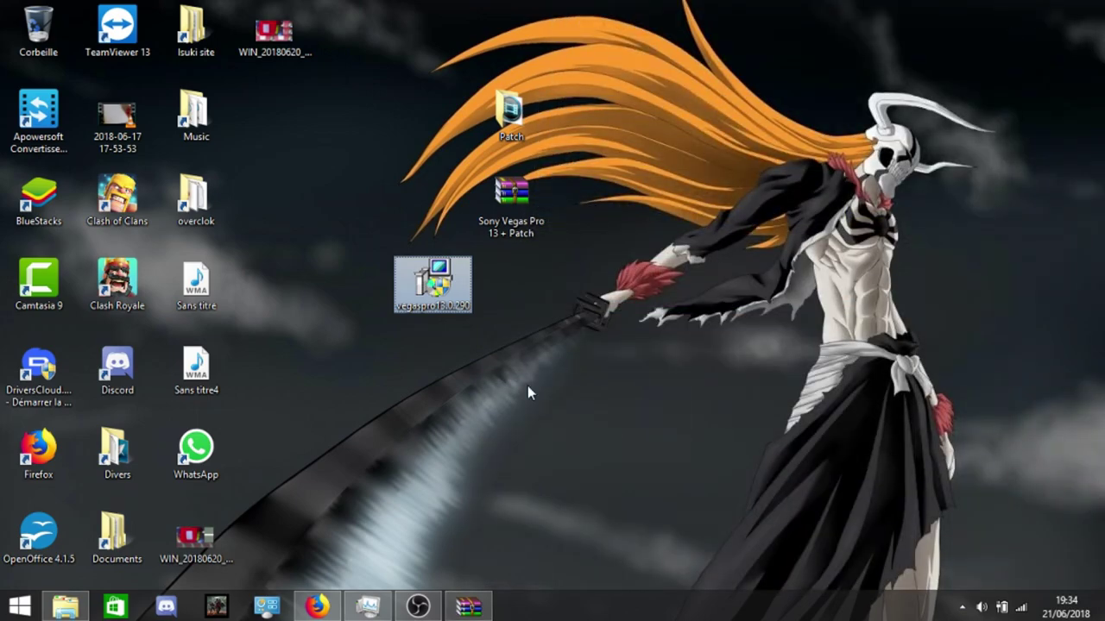
Step: Arrange the desktop icons so the Patch folder and vegaspro13.0.290 installer sit together, with the archive beside the Music folder
{"action": "left_click_drag", "start_coordinate": [441, 284], "coordinate": [576, 173]}
{"action": "left_click_drag", "start_coordinate": [537, 128], "coordinate": [615, 130]}
{"action": "left_click_drag", "start_coordinate": [518, 197], "coordinate": [278, 125]}
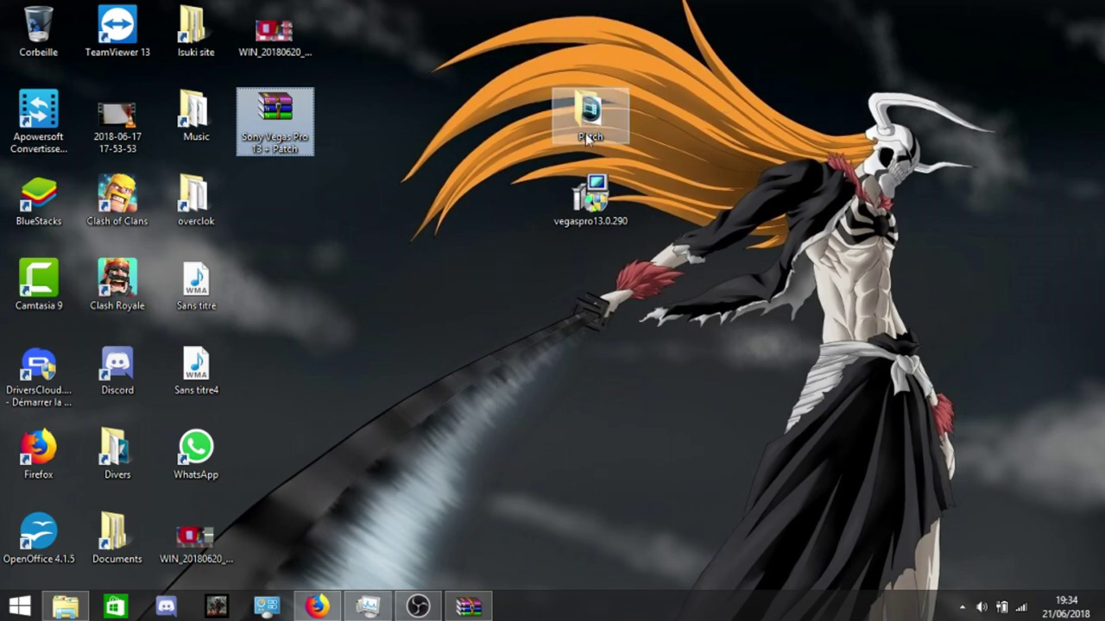
Step: Start the vegaspro13.0.290 installer with Français as the language and accept the end-user licence agreement
{"action": "left_click", "coordinate": [609, 196]}
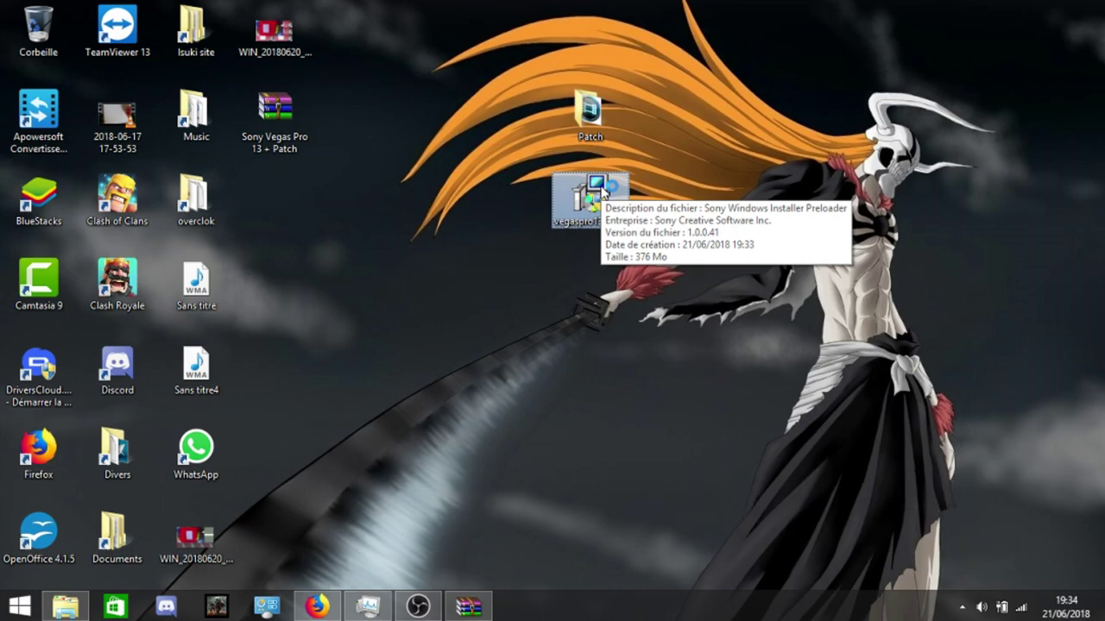
{"action": "double_click", "coordinate": [602, 192]}
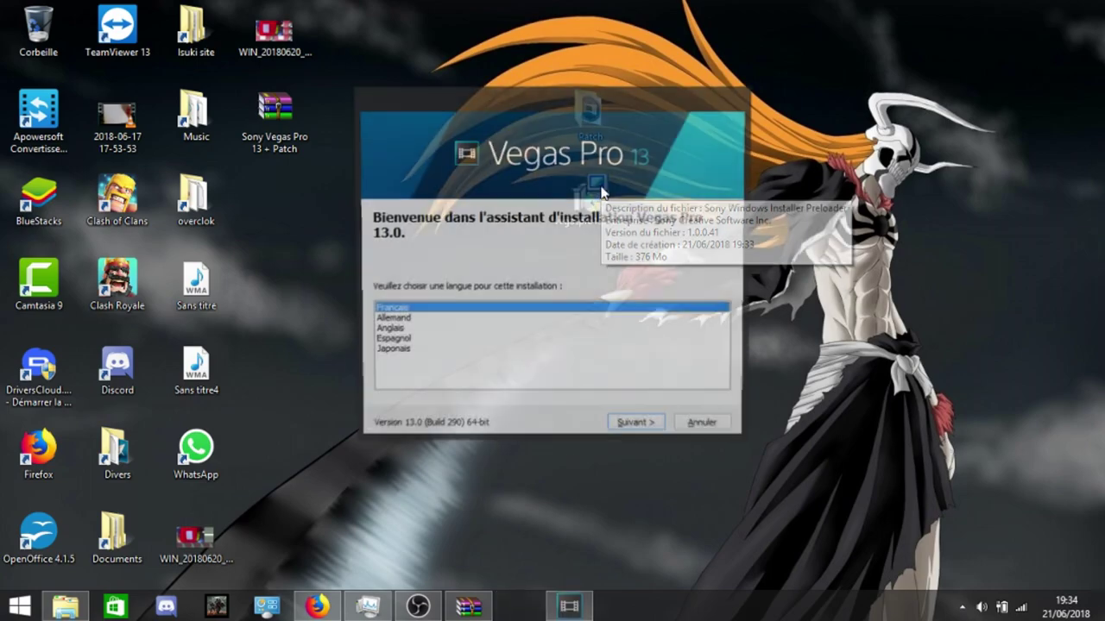
{"action": "left_click", "coordinate": [639, 428]}
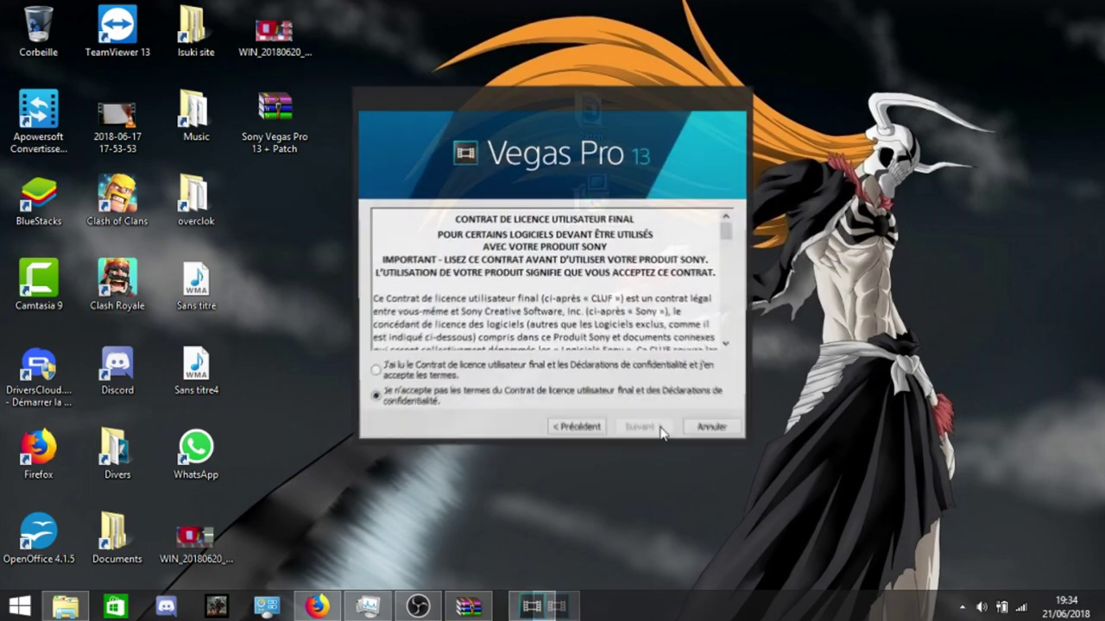
{"action": "left_click", "coordinate": [645, 426]}
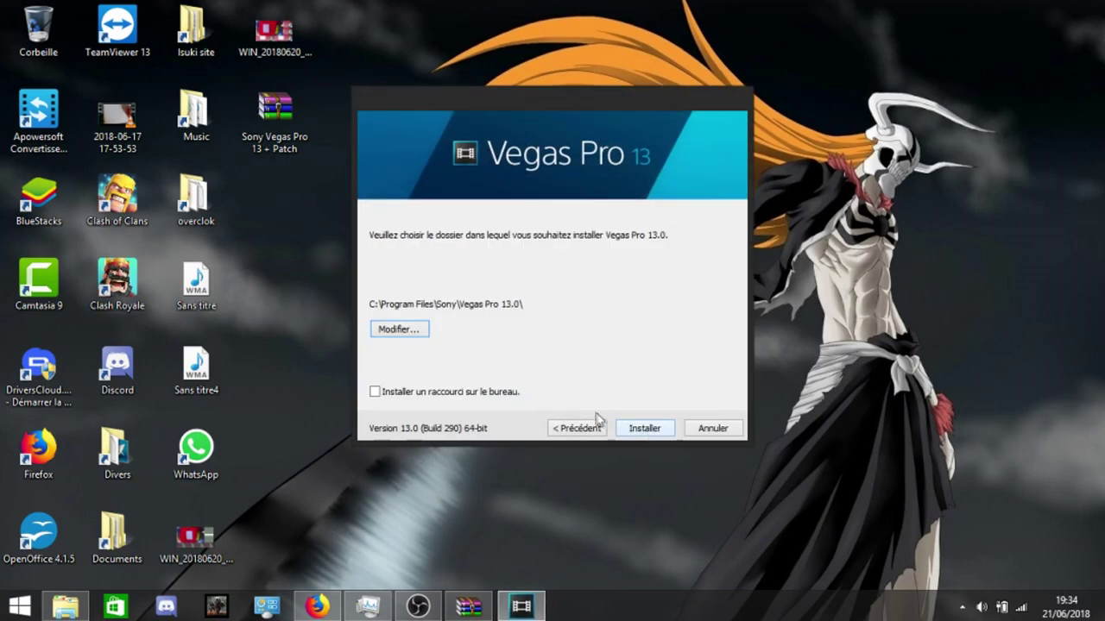
Step: Install Vegas Pro 13.0 in C:\Program Files\Sony\Vegas Pro 13.0\ with a desktop shortcut and finish the setup wizard
{"action": "left_click", "coordinate": [375, 393]}
{"action": "left_click", "coordinate": [645, 428]}
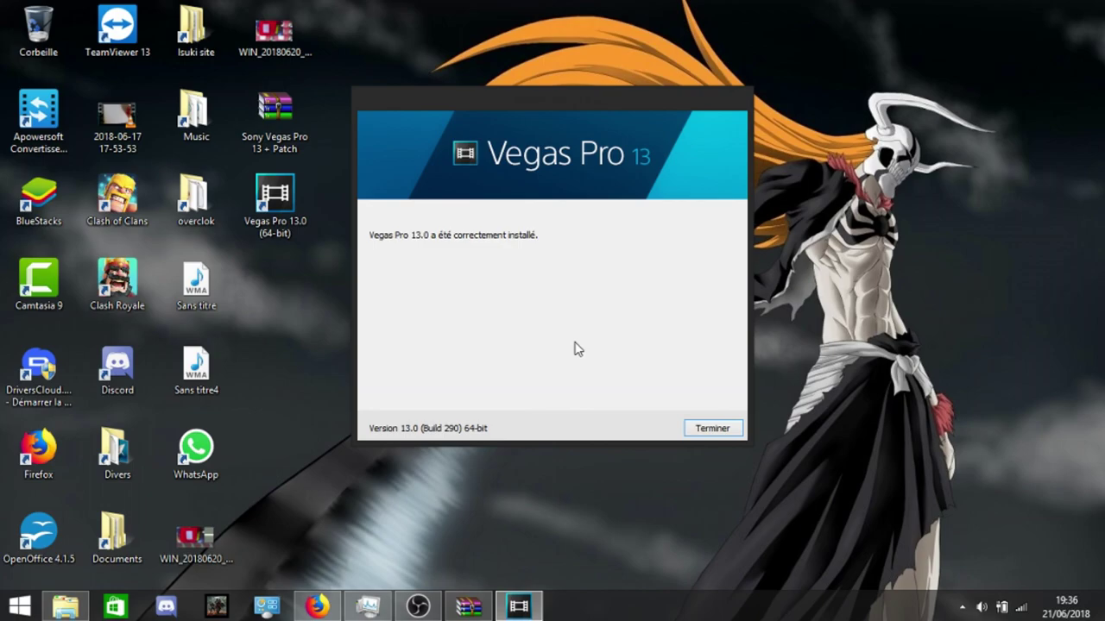
{"action": "left_click", "coordinate": [691, 429]}
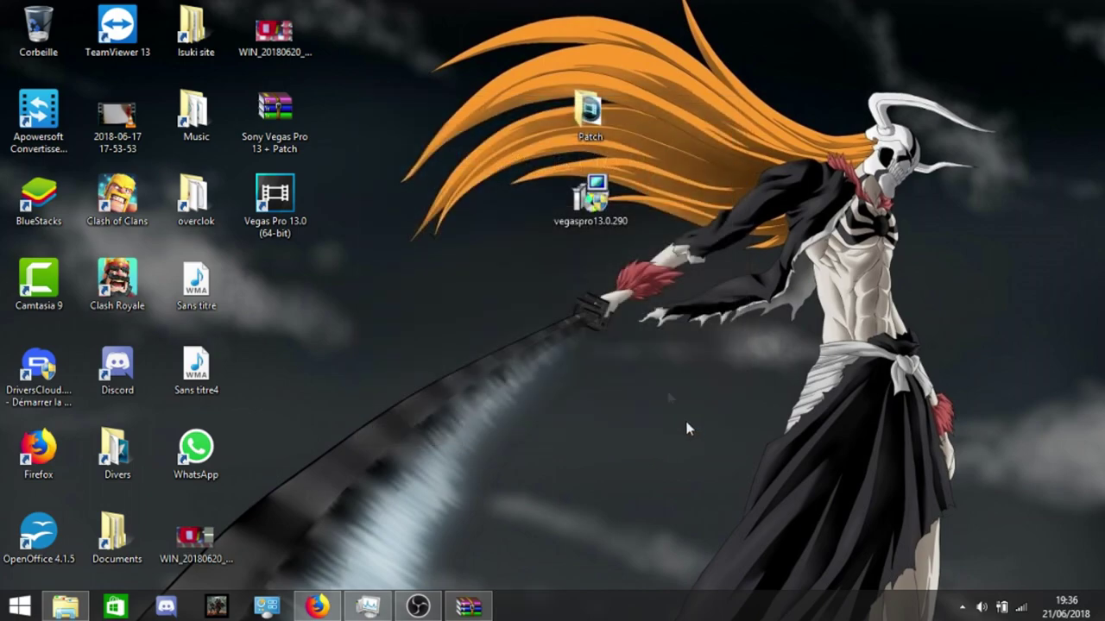
{"action": "left_click_drag", "start_coordinate": [393, 199], "coordinate": [369, 186]}
{"action": "left_click", "coordinate": [273, 224]}
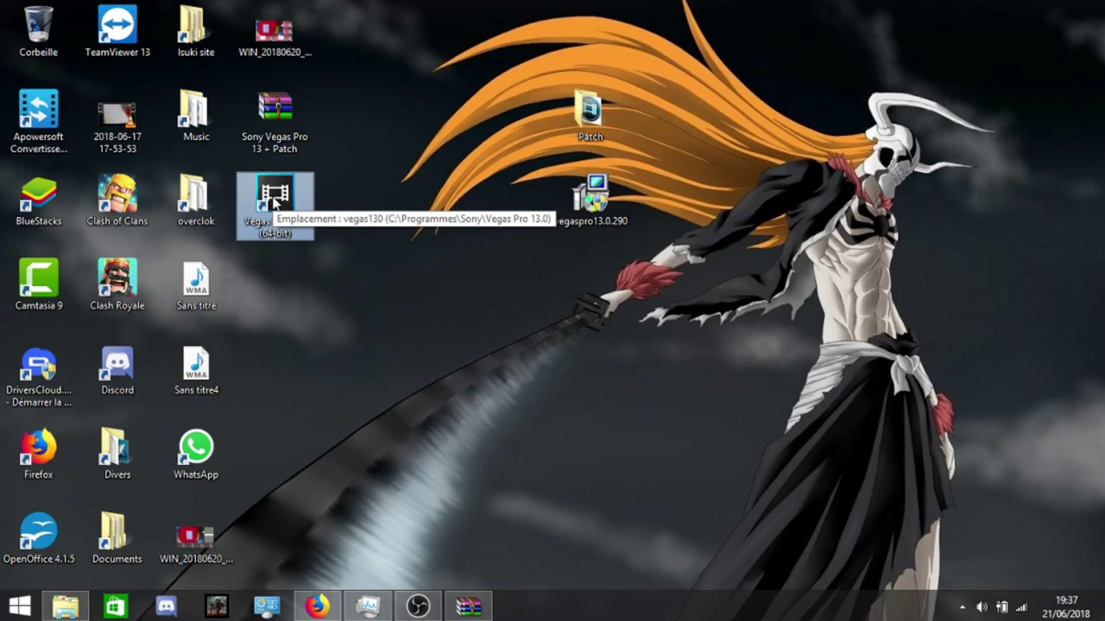
{"action": "right_click", "coordinate": [272, 200]}
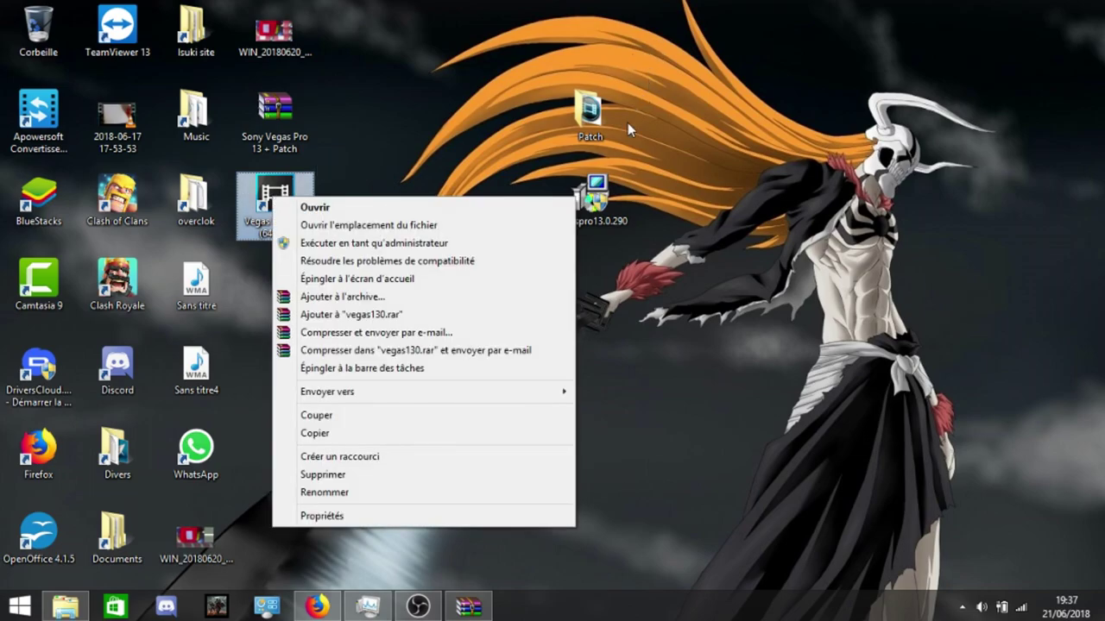
{"action": "left_click", "coordinate": [583, 65]}
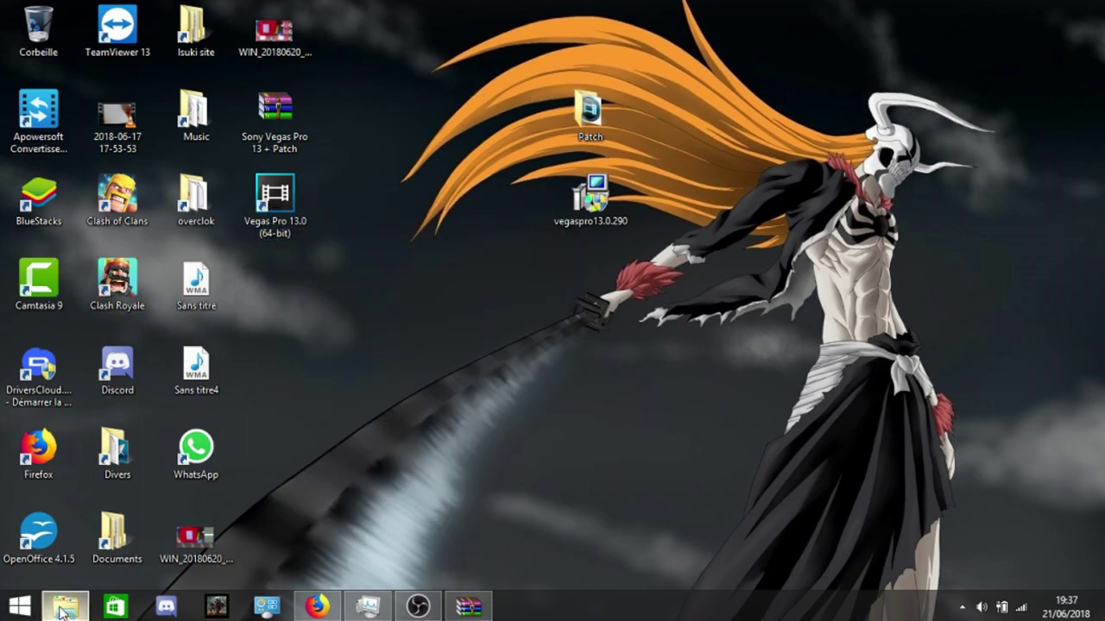
{"action": "left_click", "coordinate": [64, 607]}
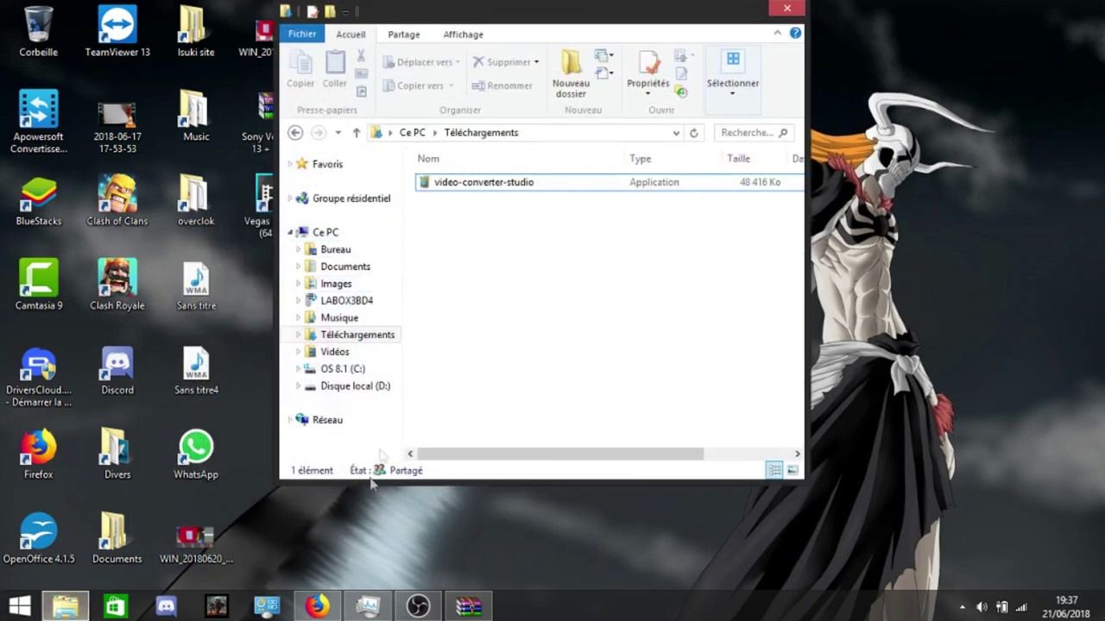
{"action": "left_click", "coordinate": [736, 11]}
Step: Open the Vegas Pro 13.0 shortcut's file location and the desktop Patch folder side by side
{"action": "right_click", "coordinate": [296, 215]}
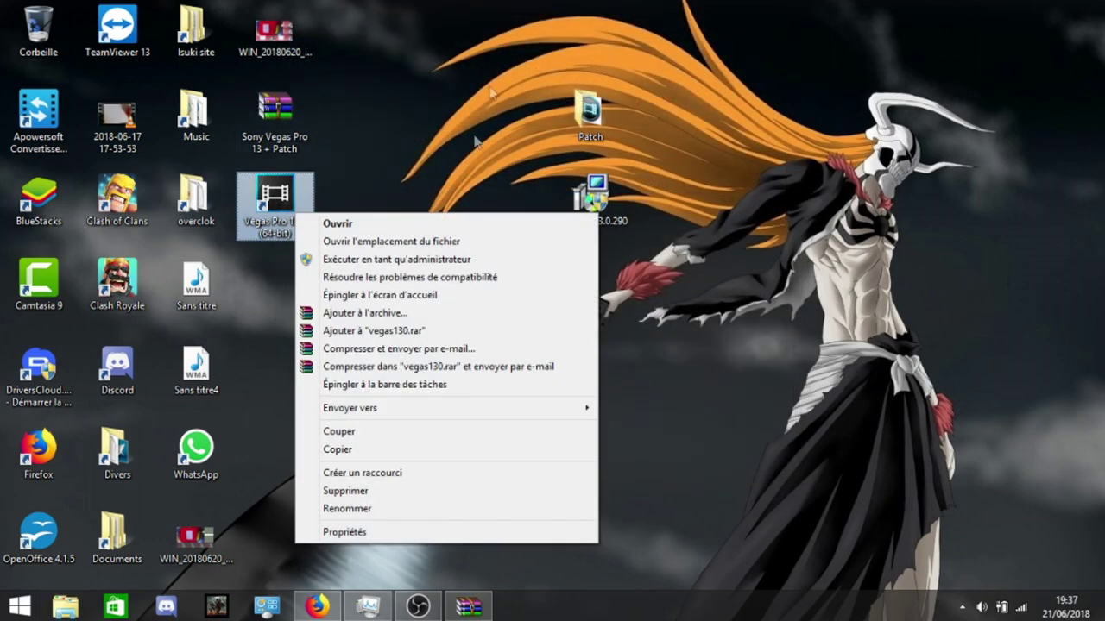
{"action": "left_click", "coordinate": [475, 238]}
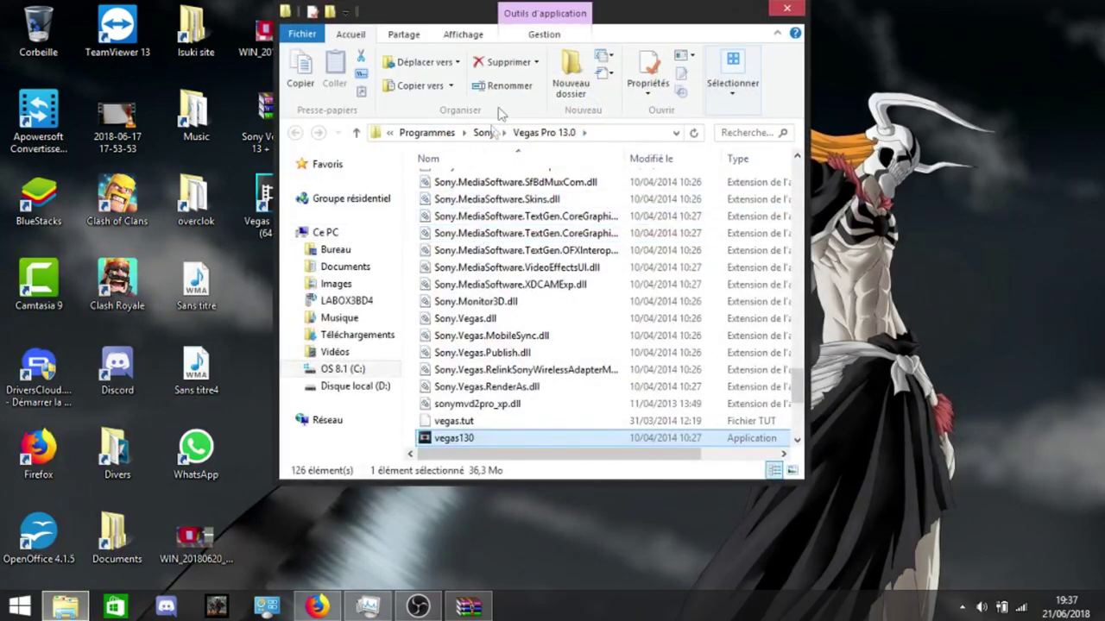
{"action": "left_click_drag", "start_coordinate": [656, 19], "coordinate": [1003, 140]}
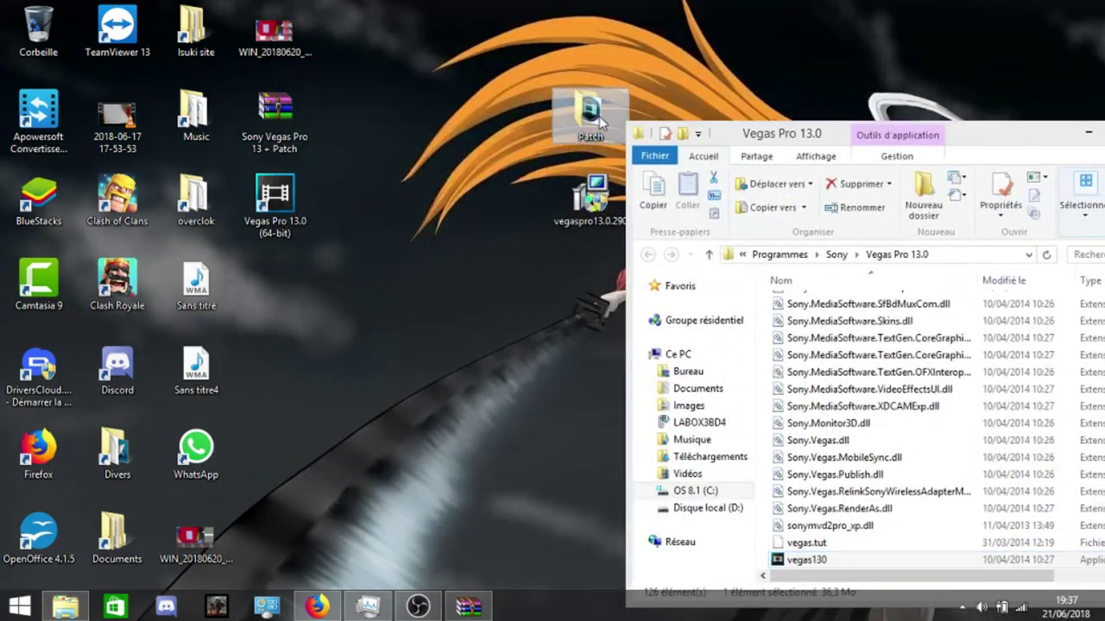
{"action": "double_click", "coordinate": [596, 120]}
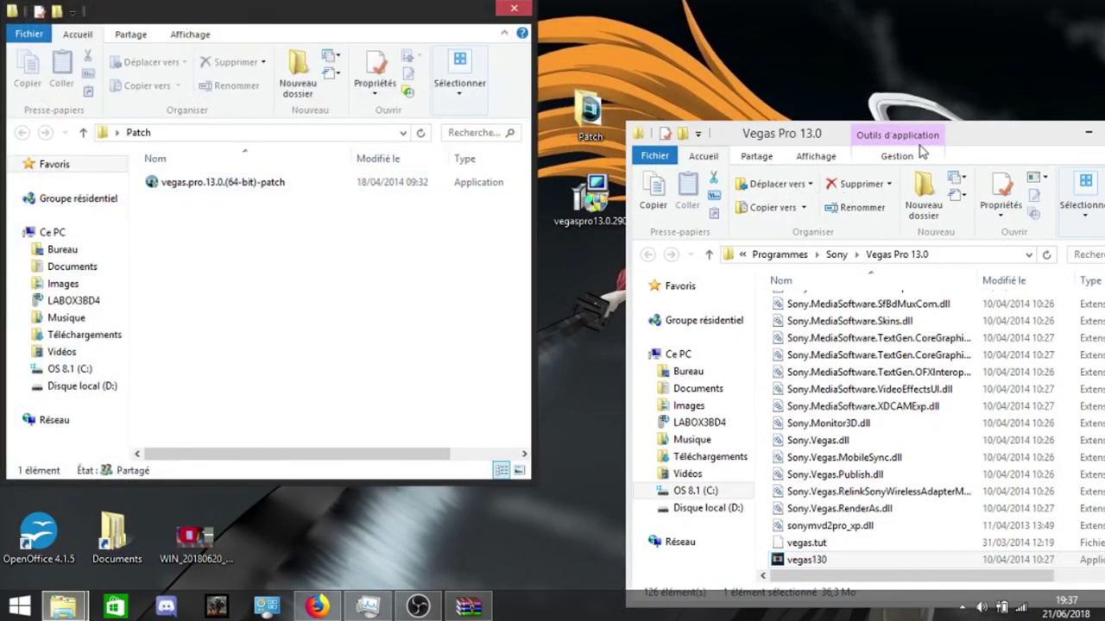
{"action": "left_click_drag", "start_coordinate": [990, 138], "coordinate": [1104, 138]}
{"action": "left_click_drag", "start_coordinate": [403, 24], "coordinate": [0, 173]}
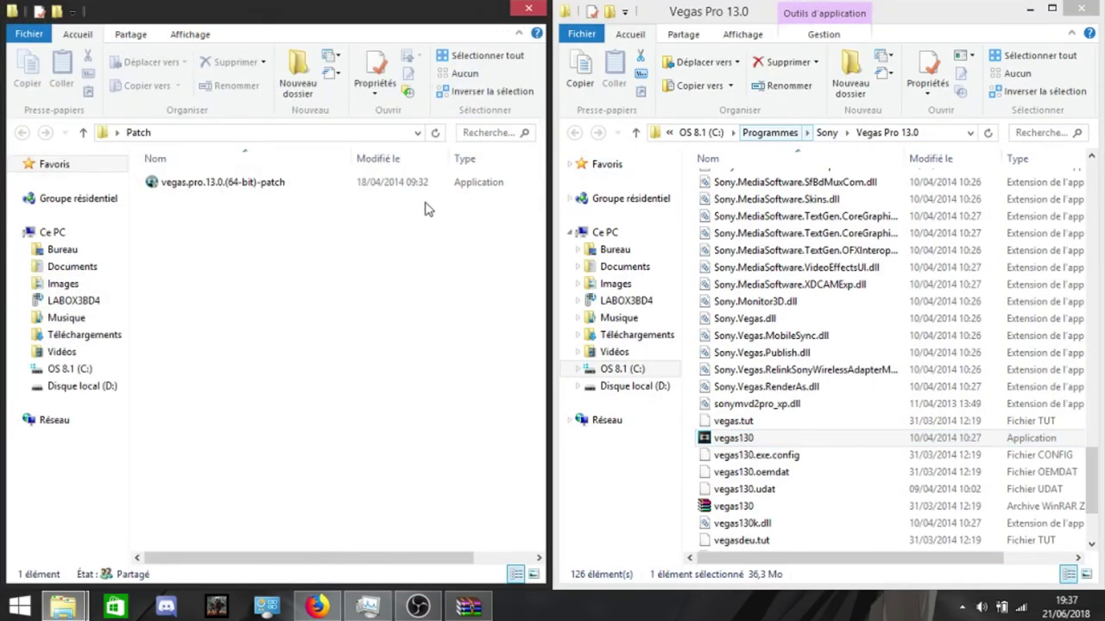
Step: Move vegas.pro.13.0.(64-bit)-patch into the Vegas Pro 13.0 program folder with administrator rights and close the Patch folder
{"action": "left_click_drag", "start_coordinate": [397, 185], "coordinate": [898, 143]}
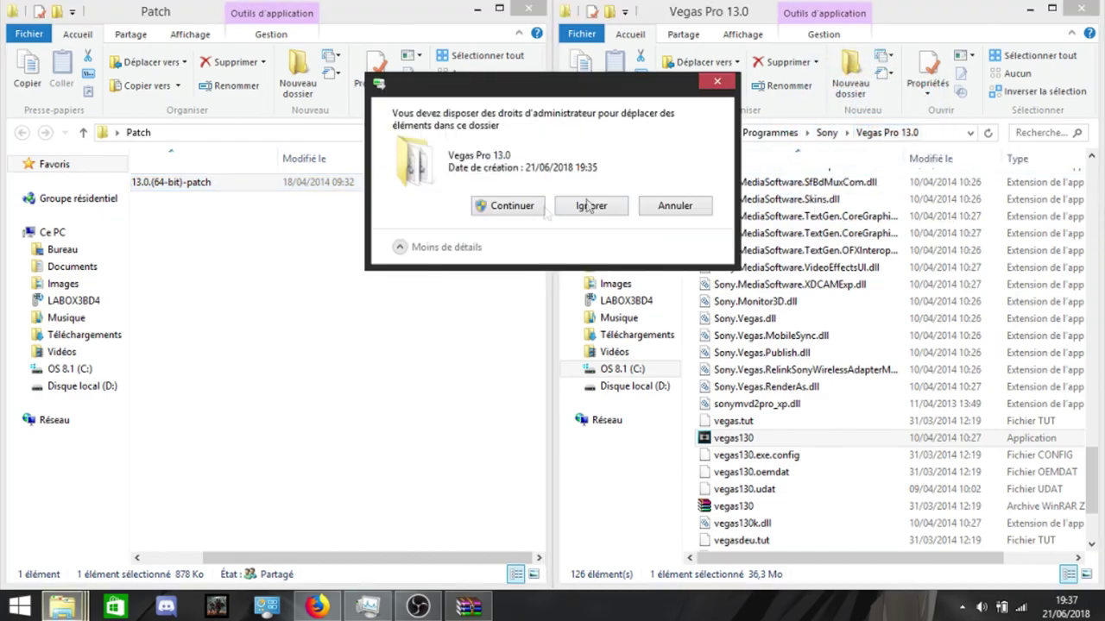
{"action": "left_click", "coordinate": [510, 205]}
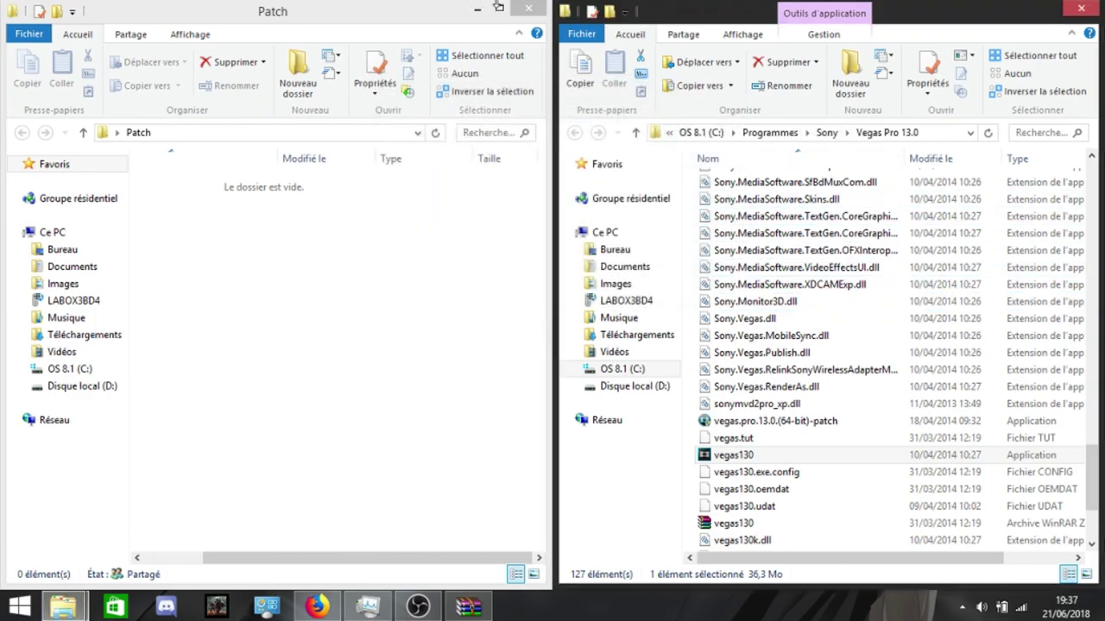
{"action": "left_click", "coordinate": [529, 10]}
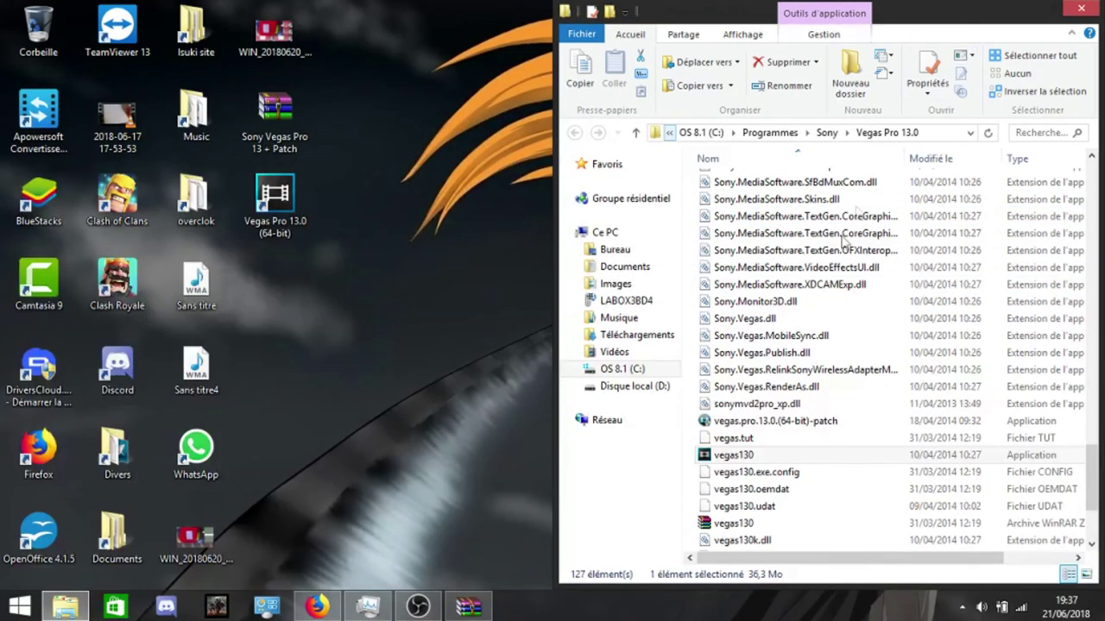
Step: Run vegas.pro.13.0.(64-bit)-patch from the Vegas Pro 13.0 folder, apply the patch, and close both the patcher and the folder
{"action": "left_click", "coordinate": [753, 423]}
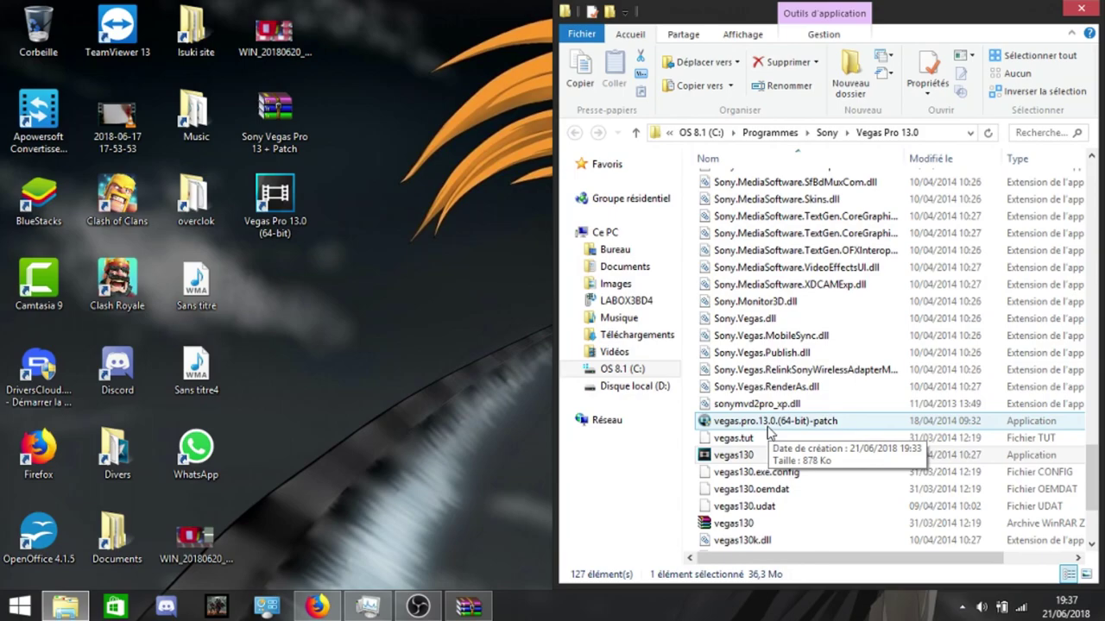
{"action": "double_click", "coordinate": [767, 428]}
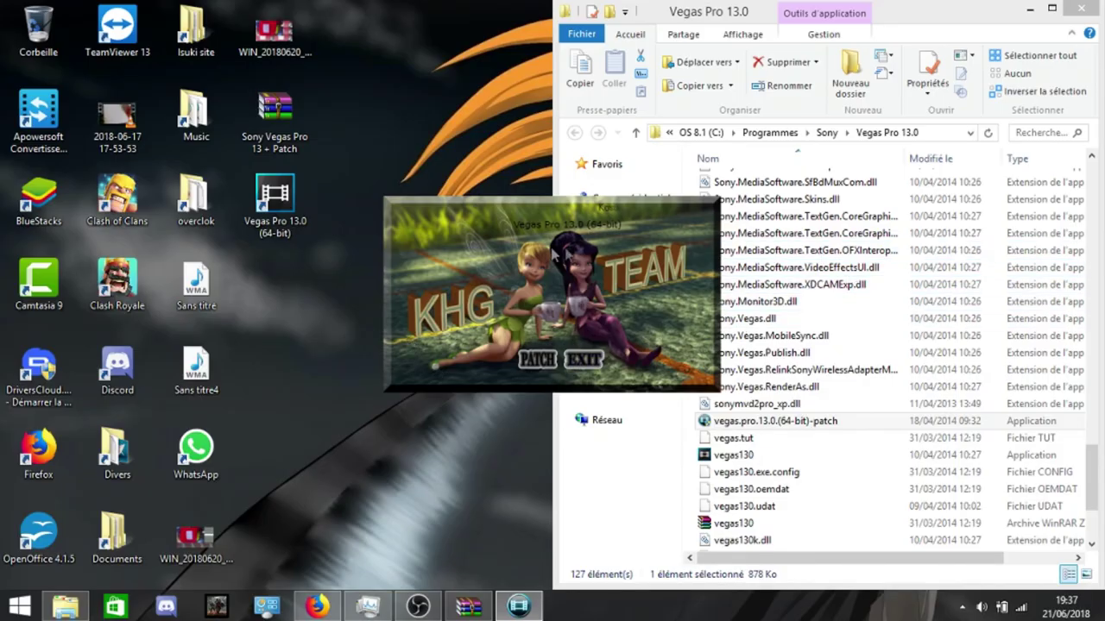
{"action": "left_click_drag", "start_coordinate": [544, 205], "coordinate": [505, 158]}
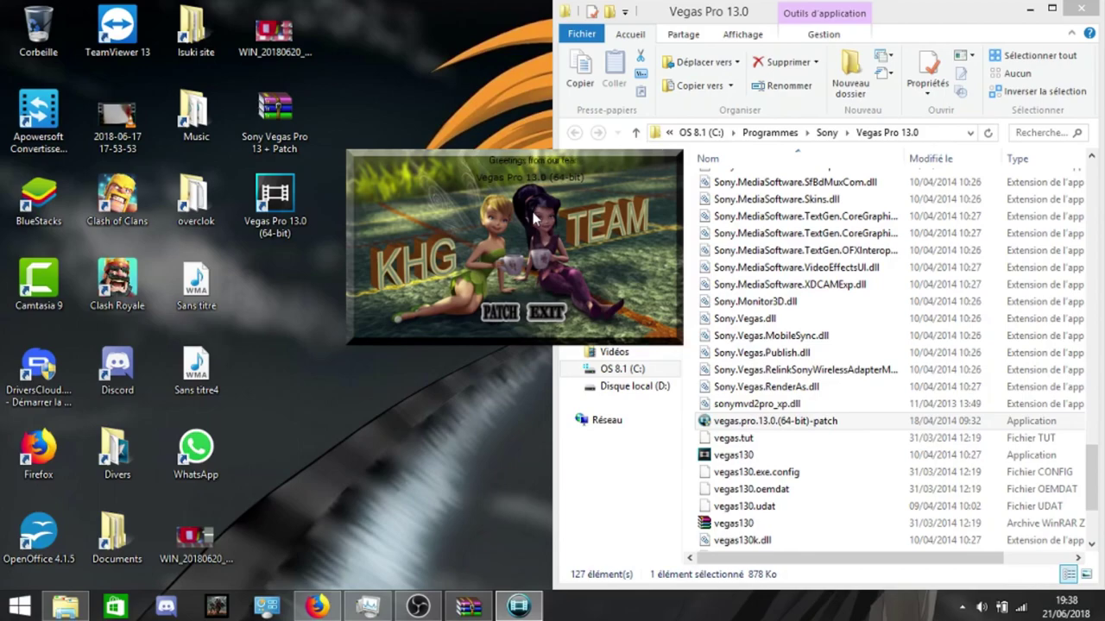
{"action": "left_click", "coordinate": [500, 312]}
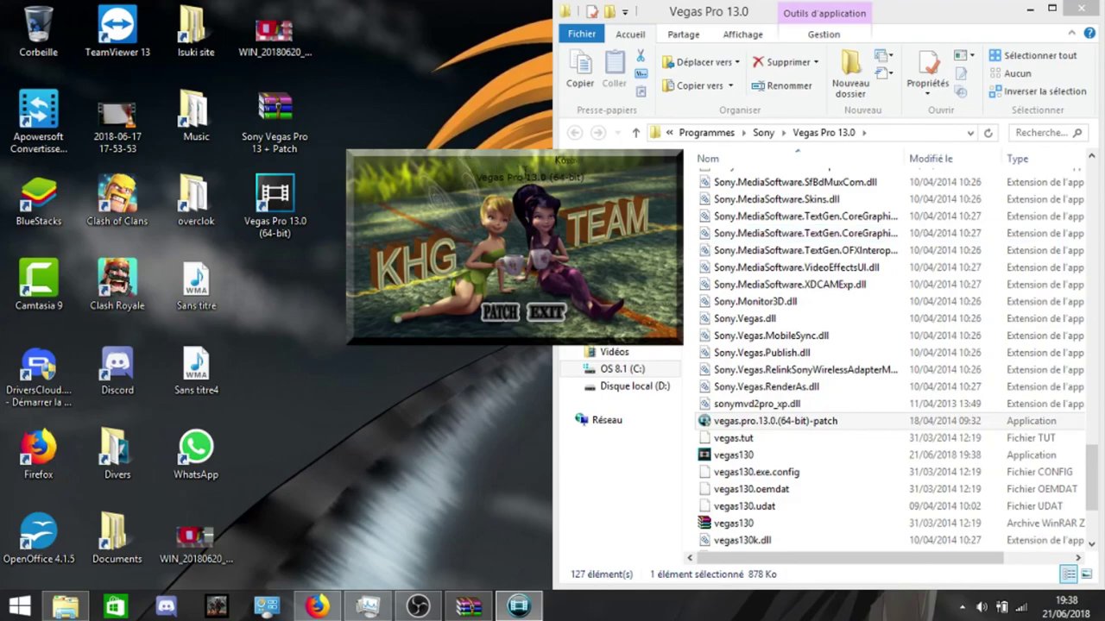
{"action": "left_click", "coordinate": [544, 315]}
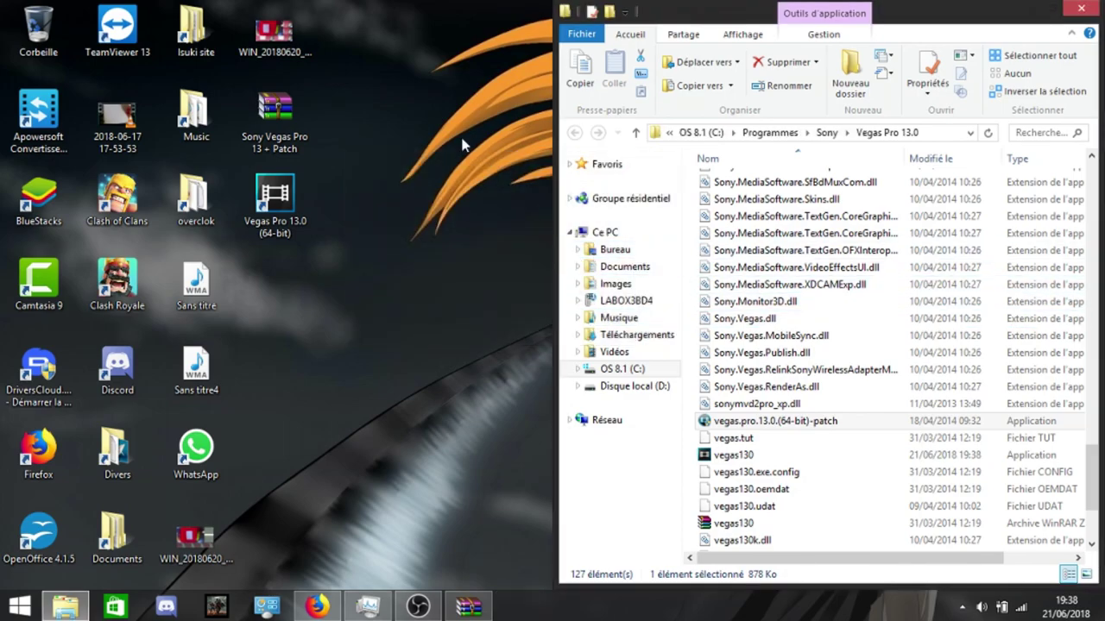
{"action": "left_click", "coordinate": [1089, 10]}
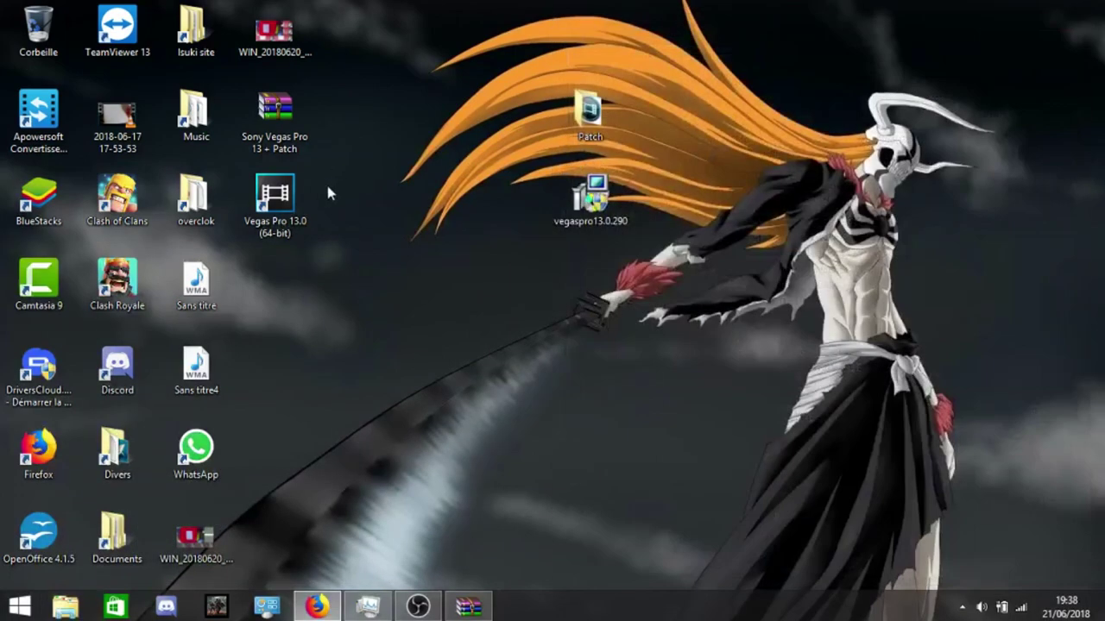
Step: Launch Vegas Pro 13.0 from the desktop, dismiss the VEGAS Pro 15 offer, and display the available transitions
{"action": "double_click", "coordinate": [312, 199]}
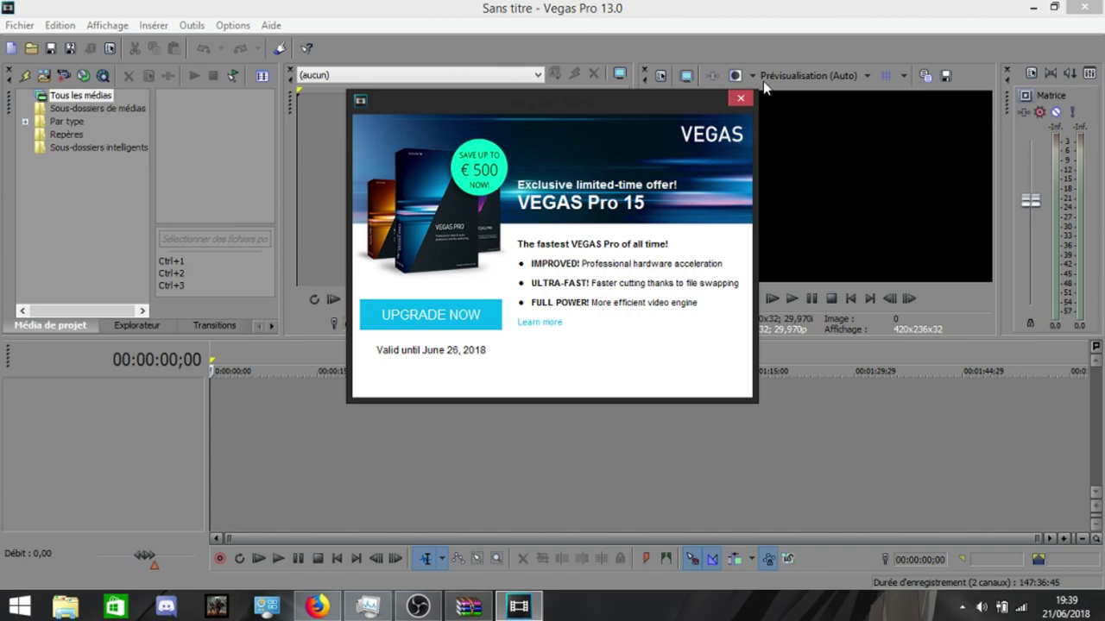
{"action": "left_click", "coordinate": [740, 100]}
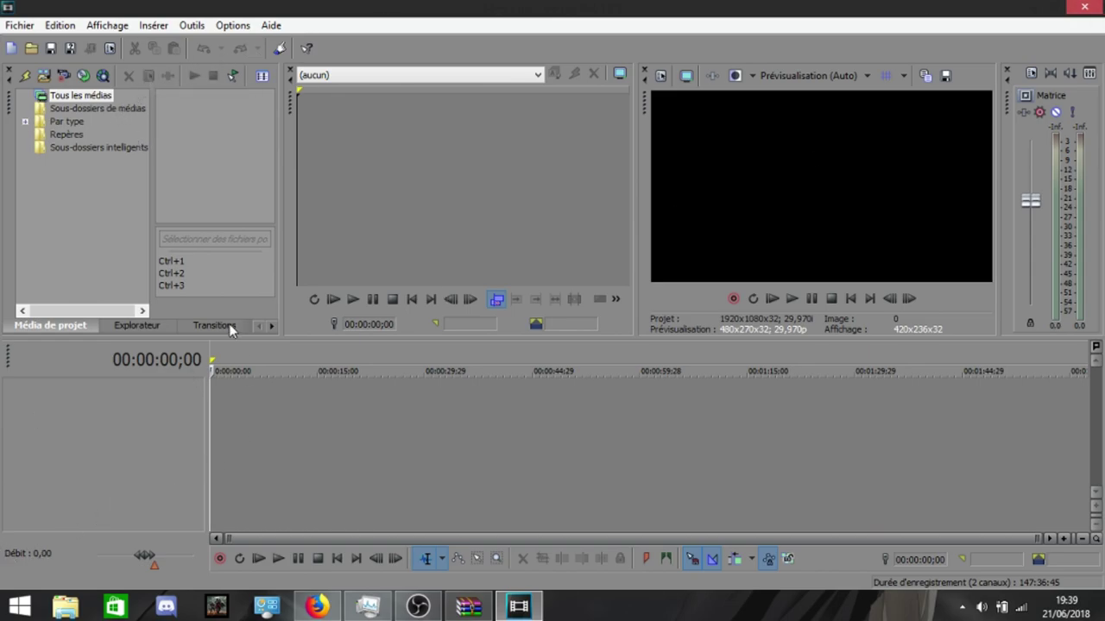
{"action": "left_click", "coordinate": [145, 328]}
{"action": "left_click", "coordinate": [180, 326]}
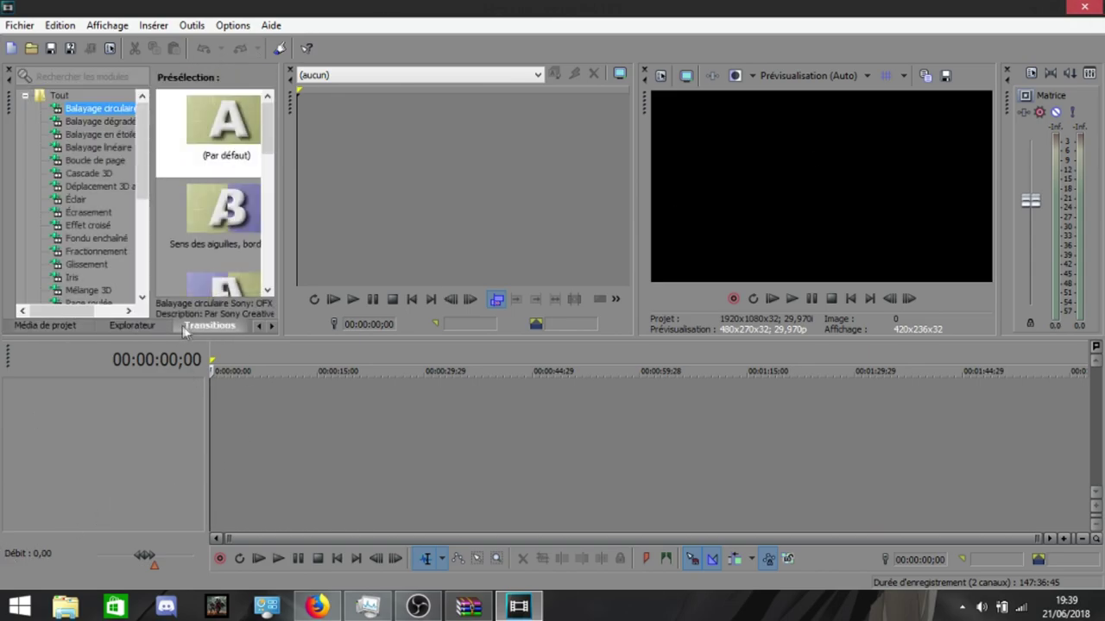